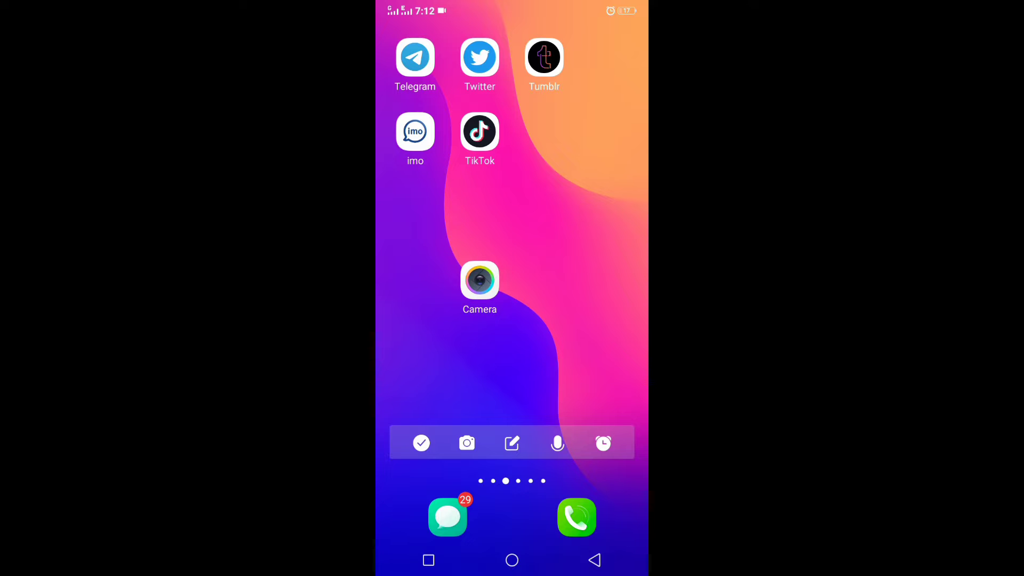
From the home screen, go to Settings > More settings > App manager, where Camera is listed.
left_click_drag(503, 344, 601, 343)
left_click_drag(519, 355, 609, 356)
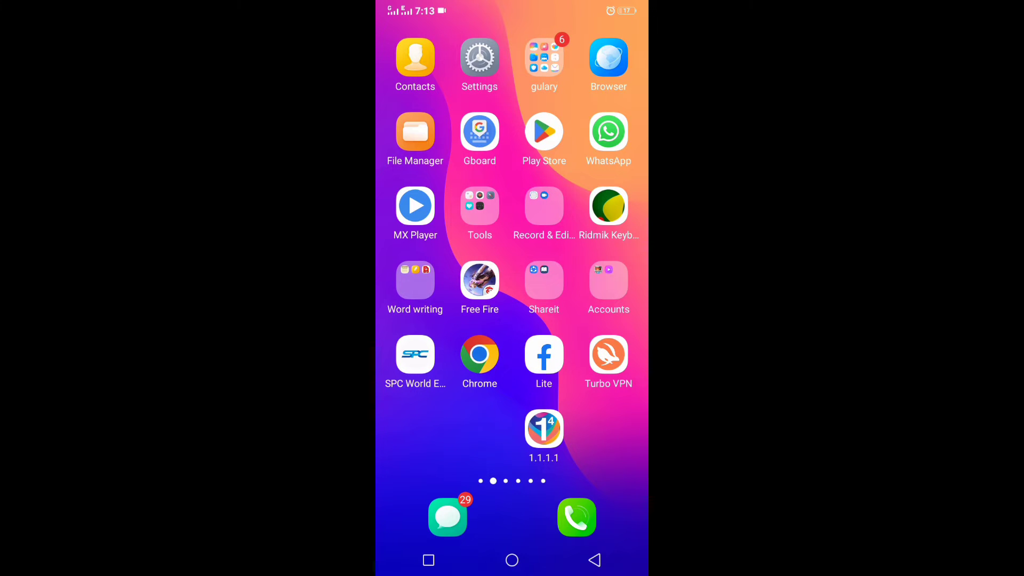
left_click(479, 57)
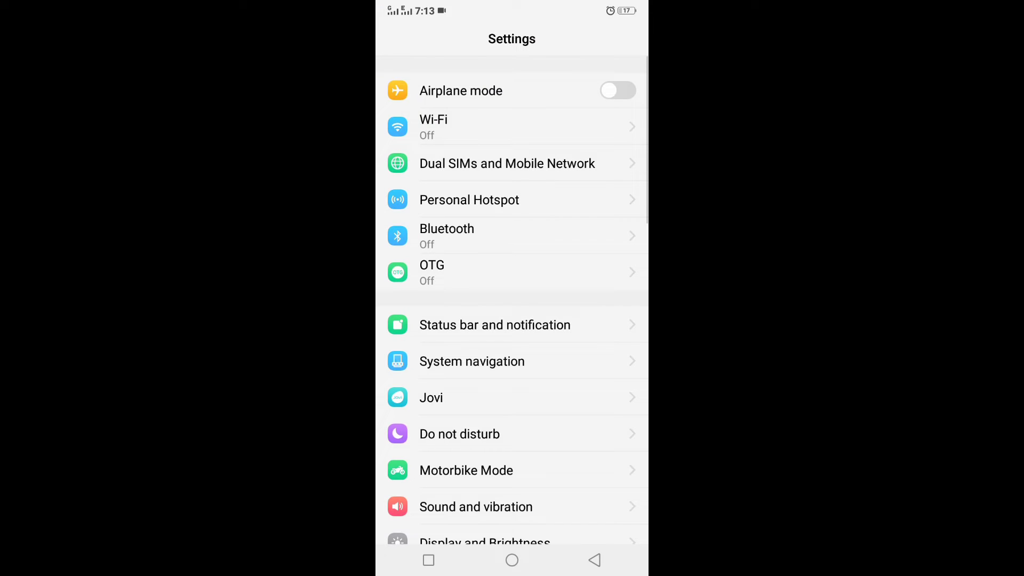
left_click_drag(613, 472, 614, 324)
left_click_drag(613, 416, 613, 325)
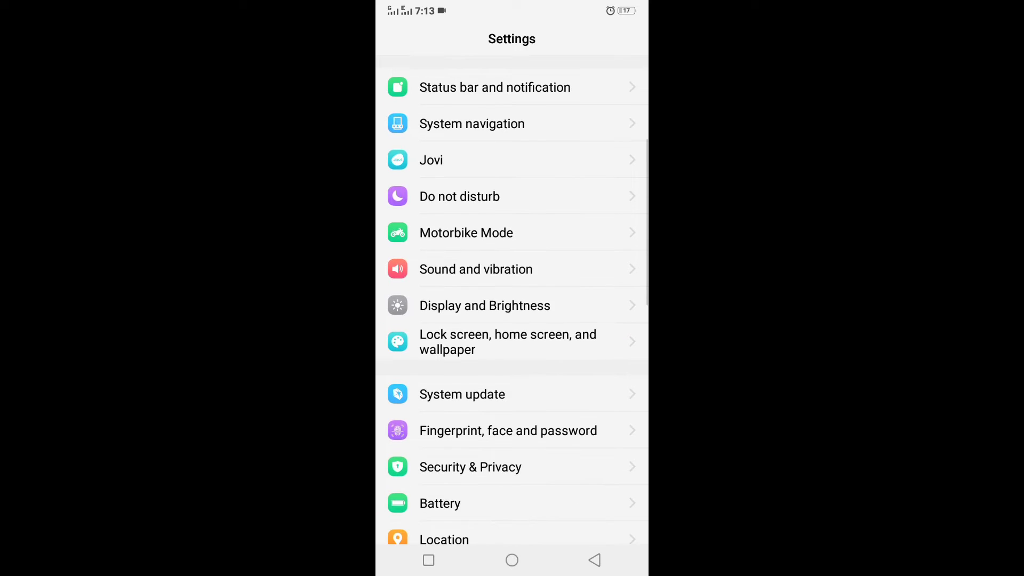
mouse_move(614, 434)
left_mouse_down()
mouse_move(609, 321)
mouse_move(613, 396)
mouse_move(613, 331)
left_mouse_up()
left_click(609, 410)
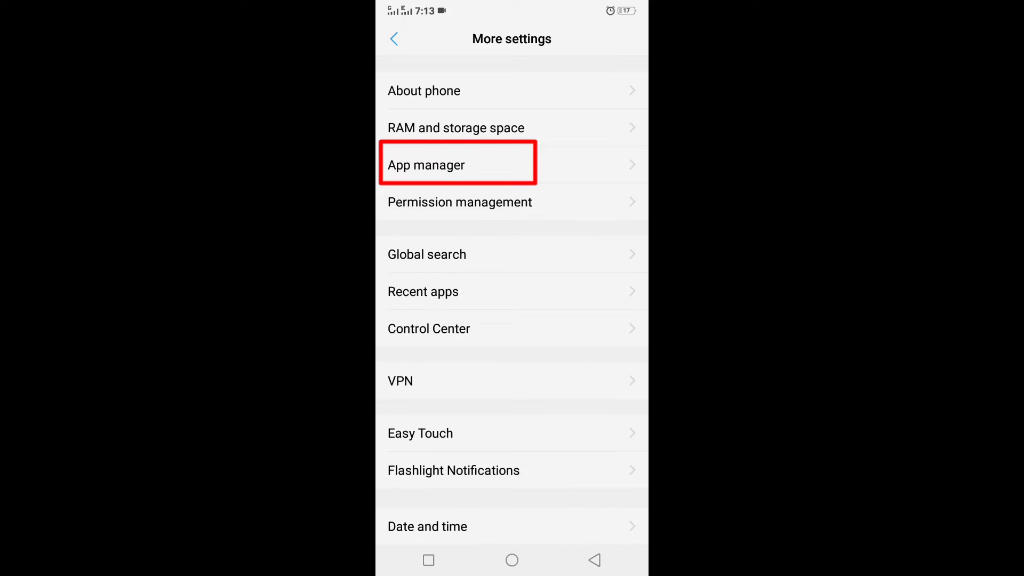
left_click(460, 169)
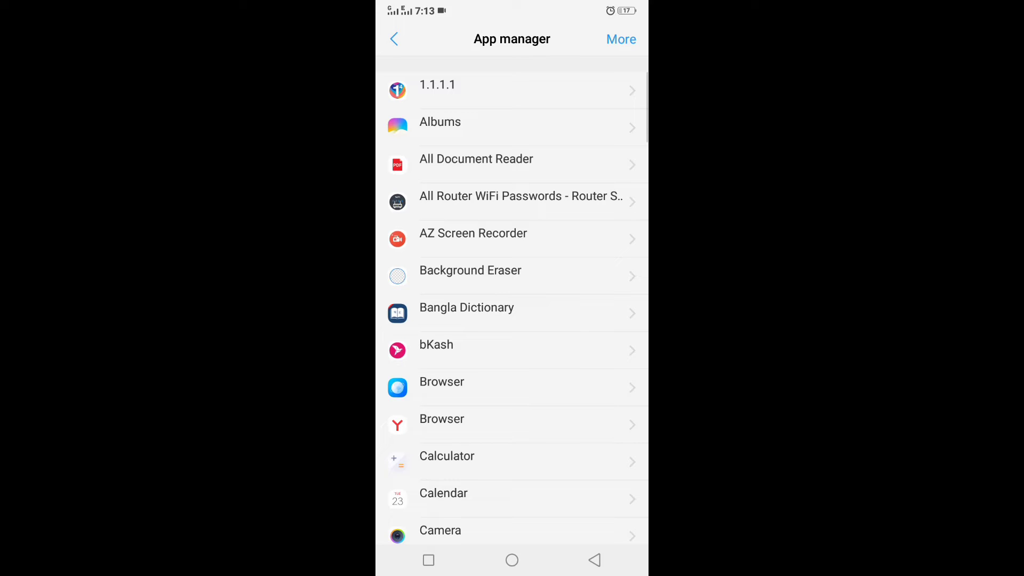
left_click_drag(588, 453, 605, 301)
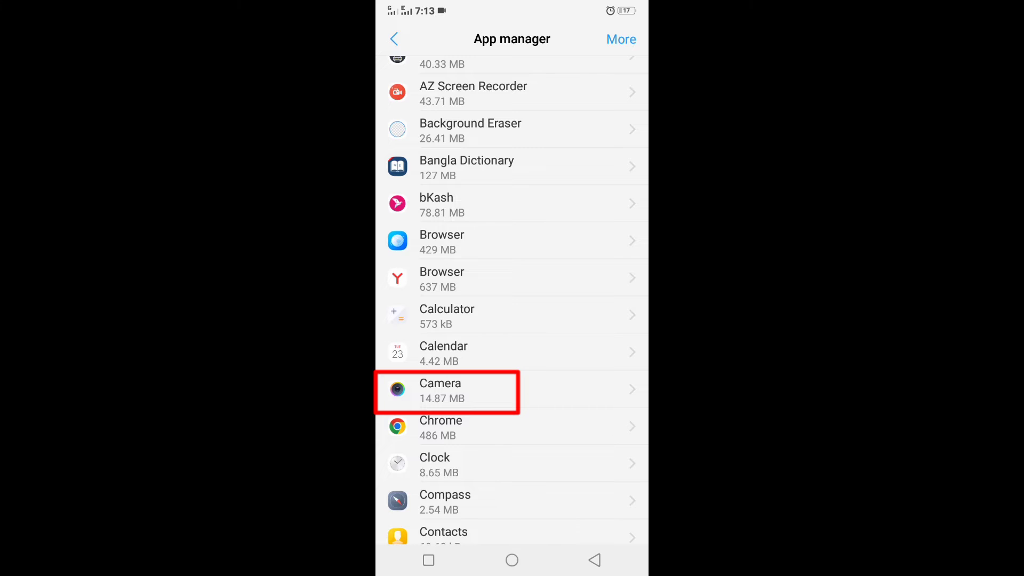
Force-stop the Camera app from its App info page.
left_click(512, 393)
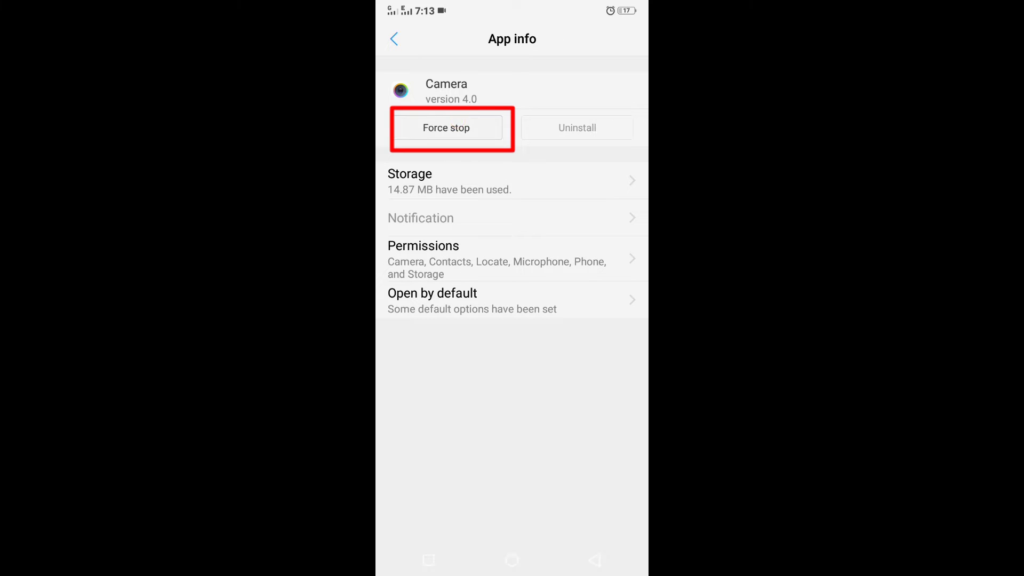
left_click(446, 128)
left_click(574, 515)
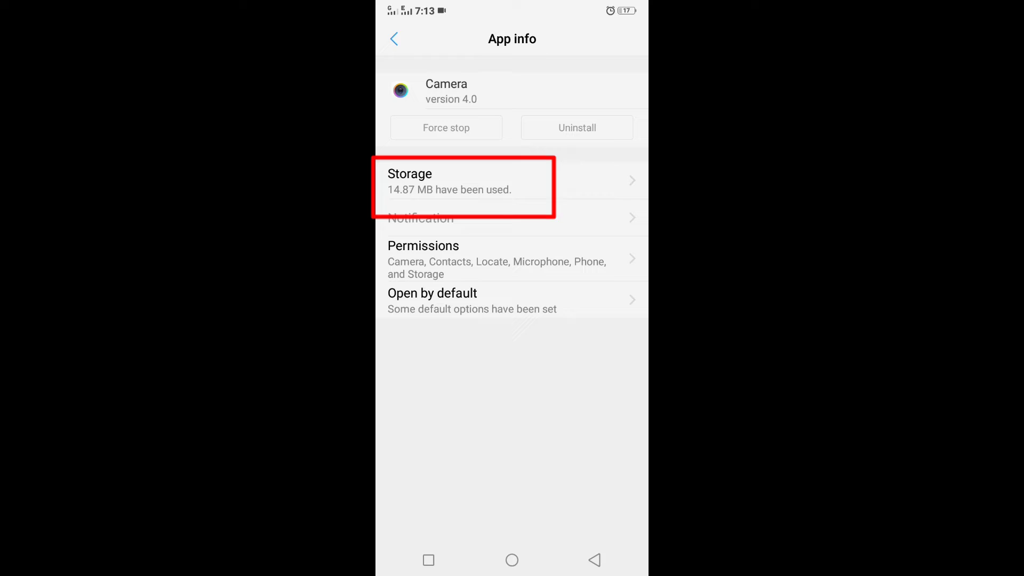
Clear Camera's stored data so Data and Cache show 0 B, then return to App info.
left_click(449, 181)
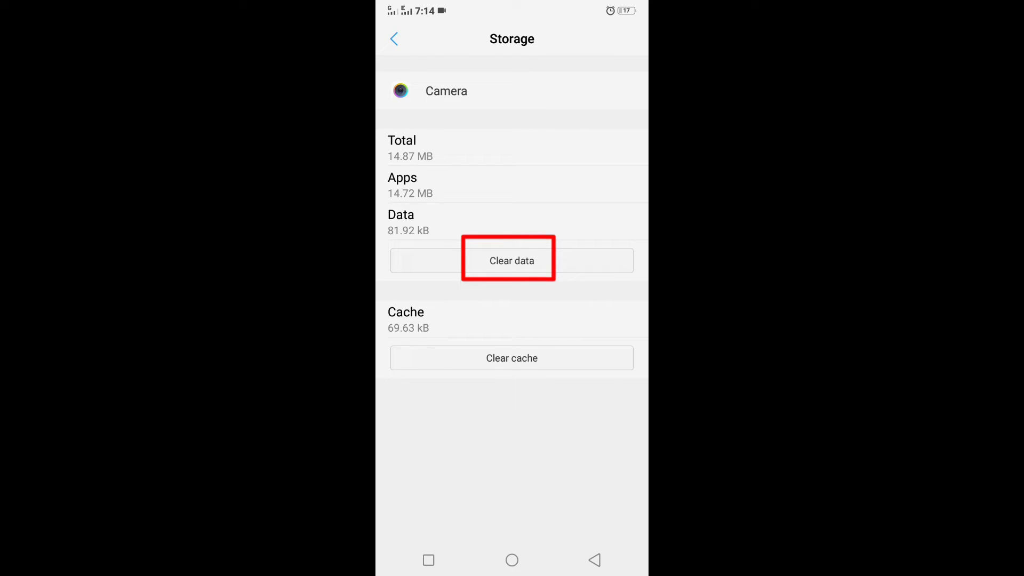
left_click(511, 260)
left_click(575, 517)
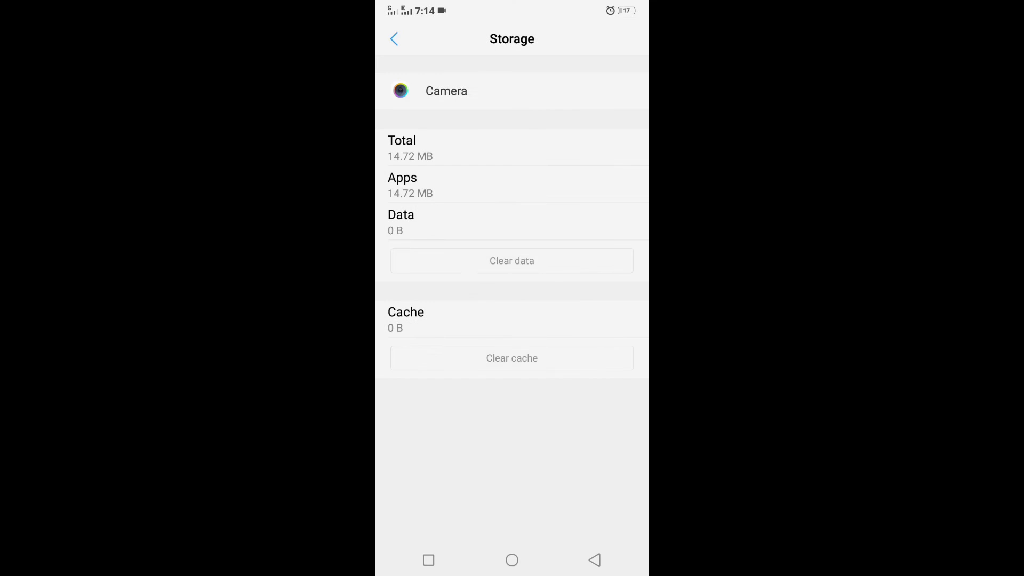
left_click(595, 560)
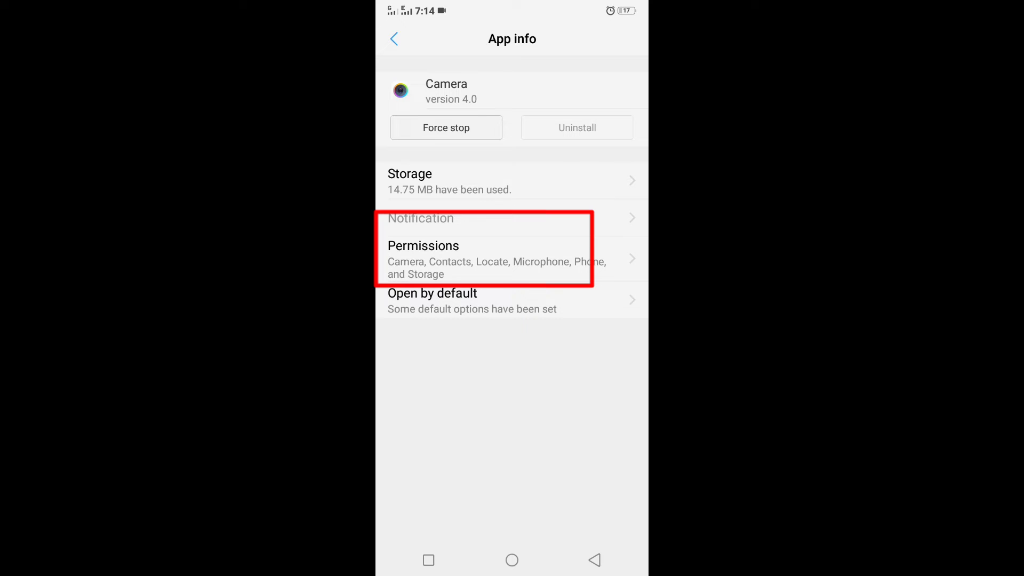
Deny Camera's camera, contacts, location, microphone, phone and storage permissions.
left_click(525, 257)
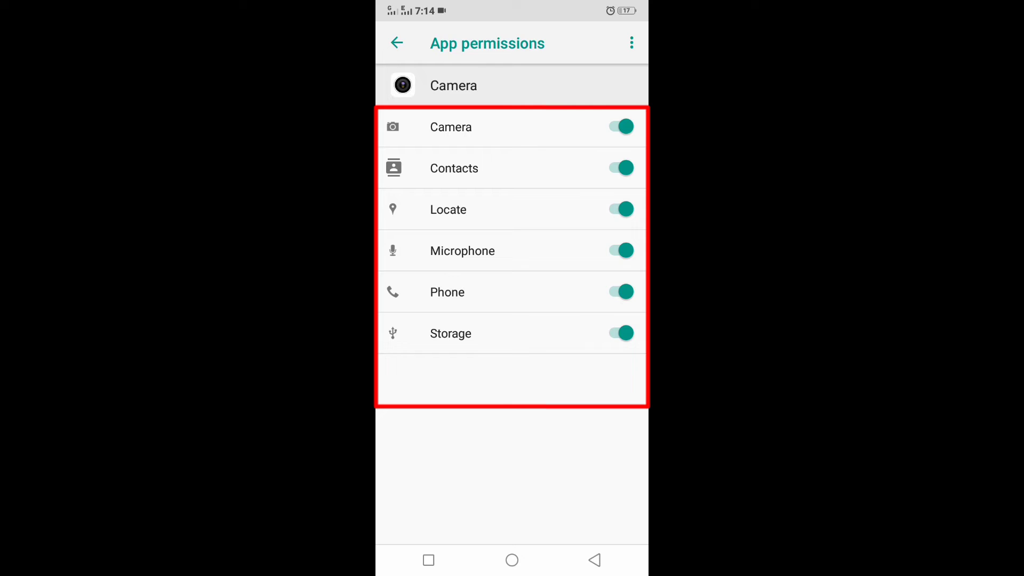
left_click(621, 126)
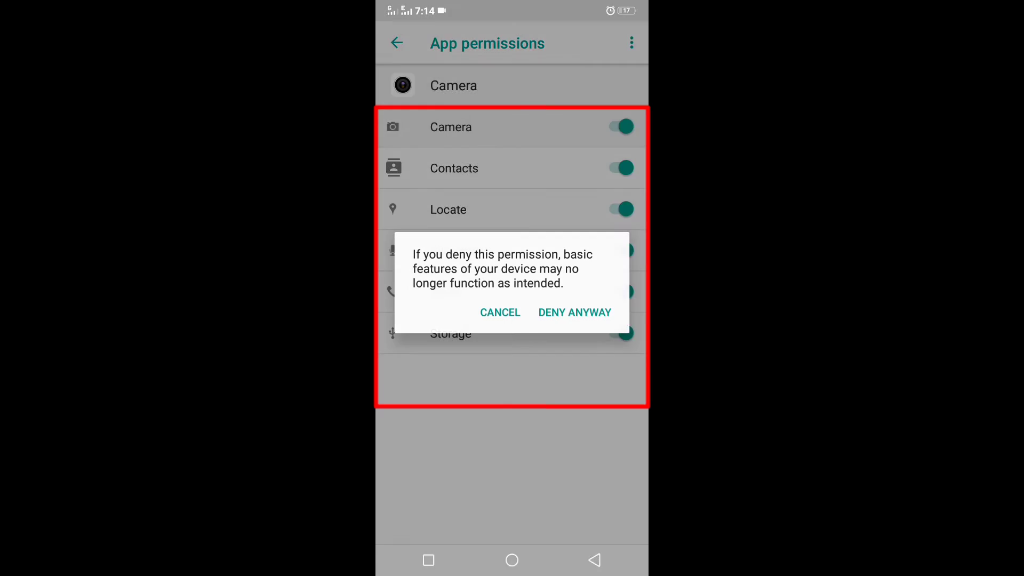
left_click(576, 311)
left_click(621, 168)
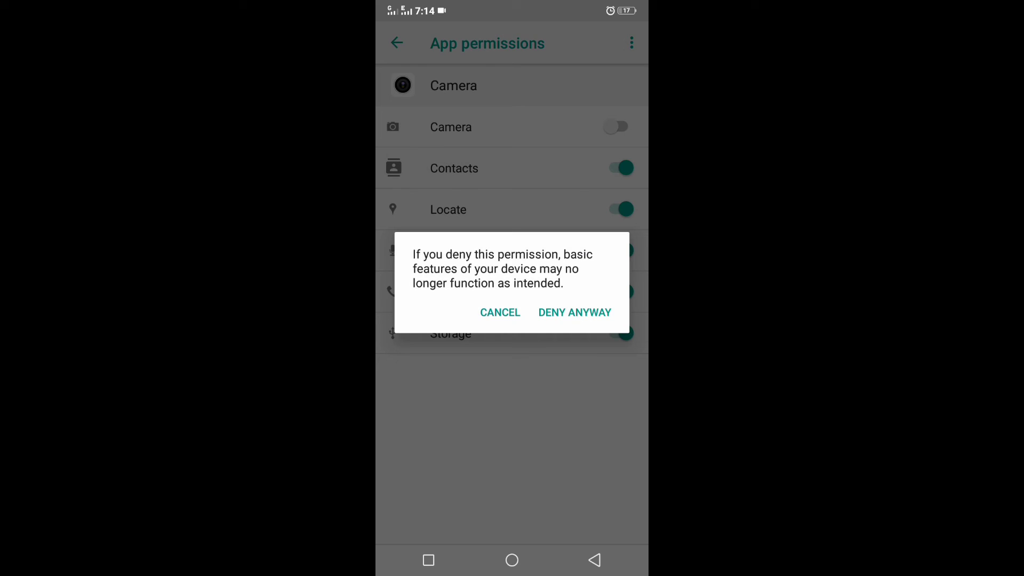
left_click(574, 312)
left_click(621, 209)
left_click(575, 312)
left_click(620, 250)
left_click(574, 311)
left_click(620, 292)
left_click(586, 315)
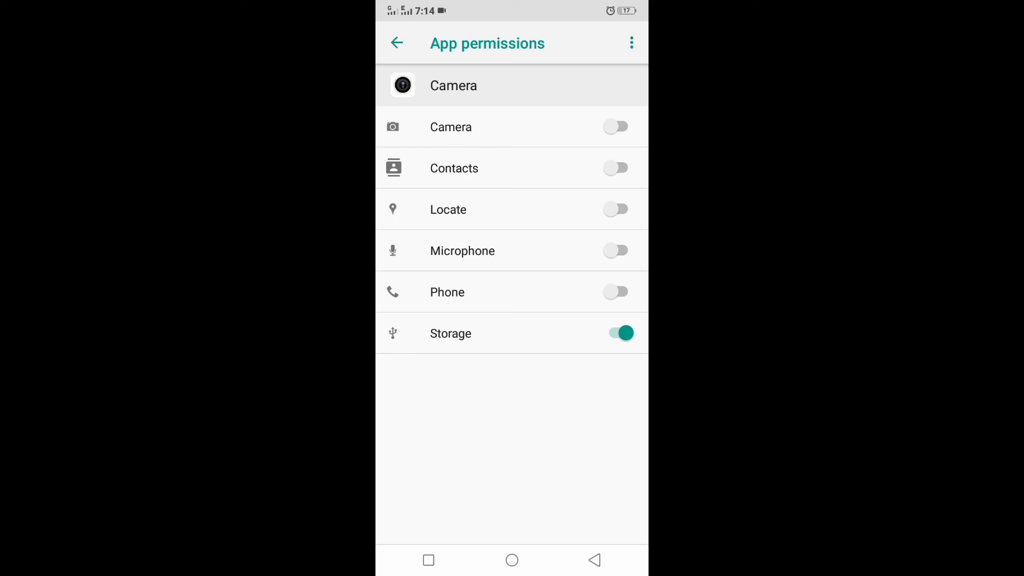
left_click(620, 333)
left_click(574, 312)
Re-grant all six Camera permissions: camera, contacts, location, microphone, phone and storage.
left_click(616, 126)
left_click(616, 168)
left_click(620, 209)
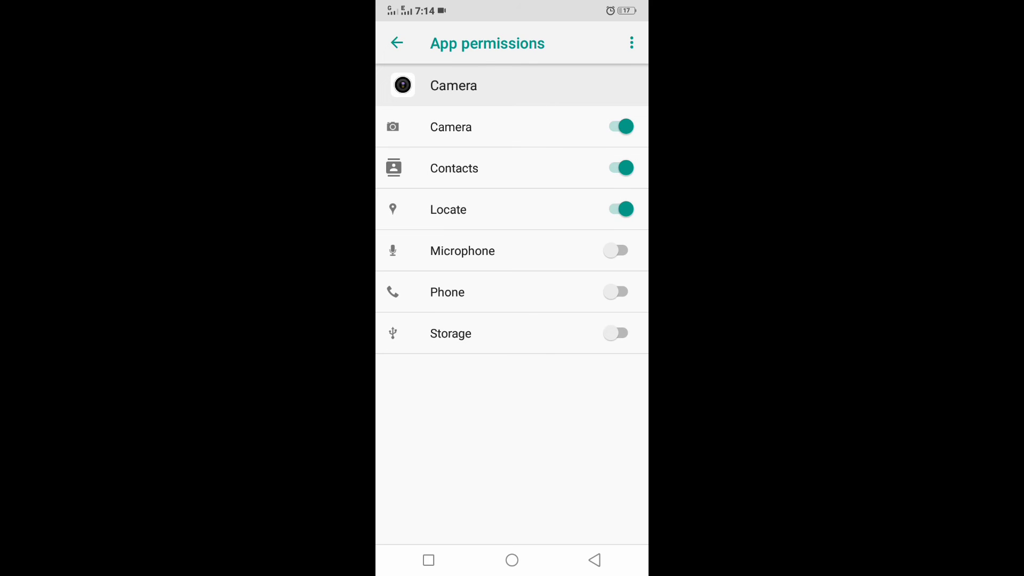
left_click(620, 250)
left_click(620, 292)
left_click(621, 333)
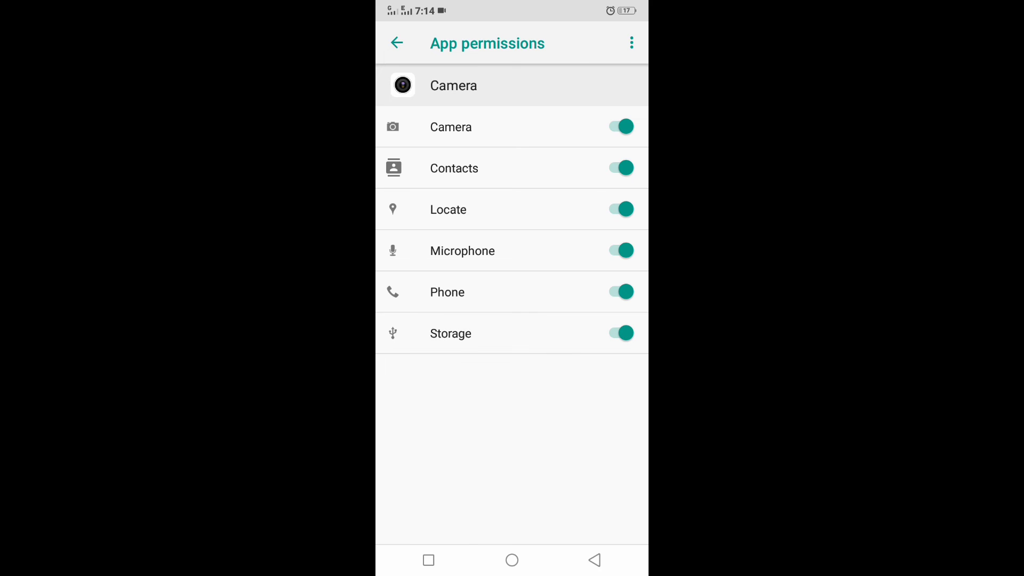
Back out of the Camera app pages to the main Settings list.
left_click(595, 560)
left_click(595, 561)
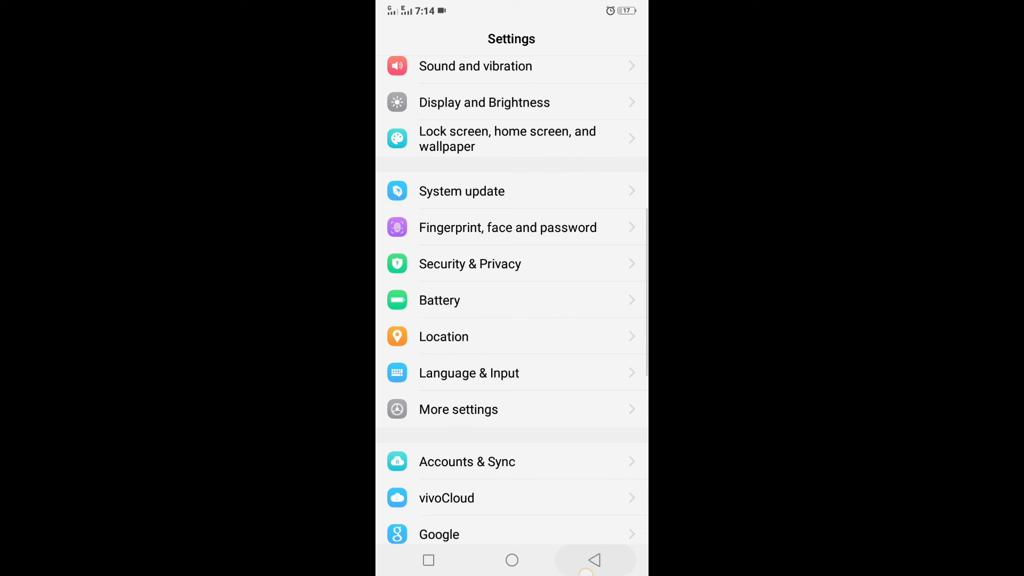